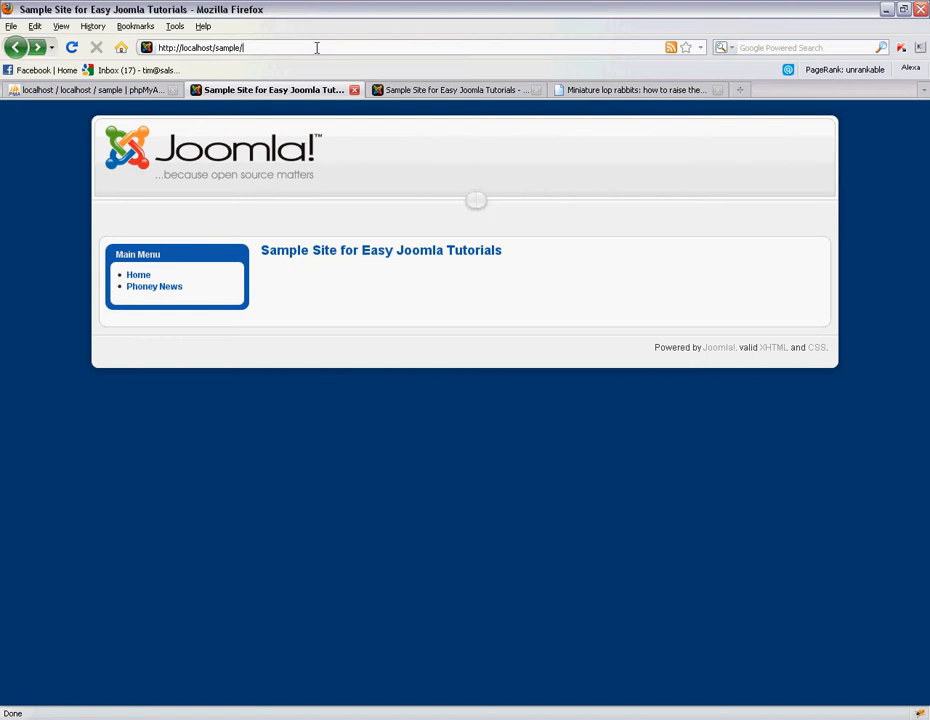
# Display the template's module positions by adding ?tp=1 to the localhost/sample/ address, and return to the normal page.
pyautogui.write('?')
pyautogui.write('t')
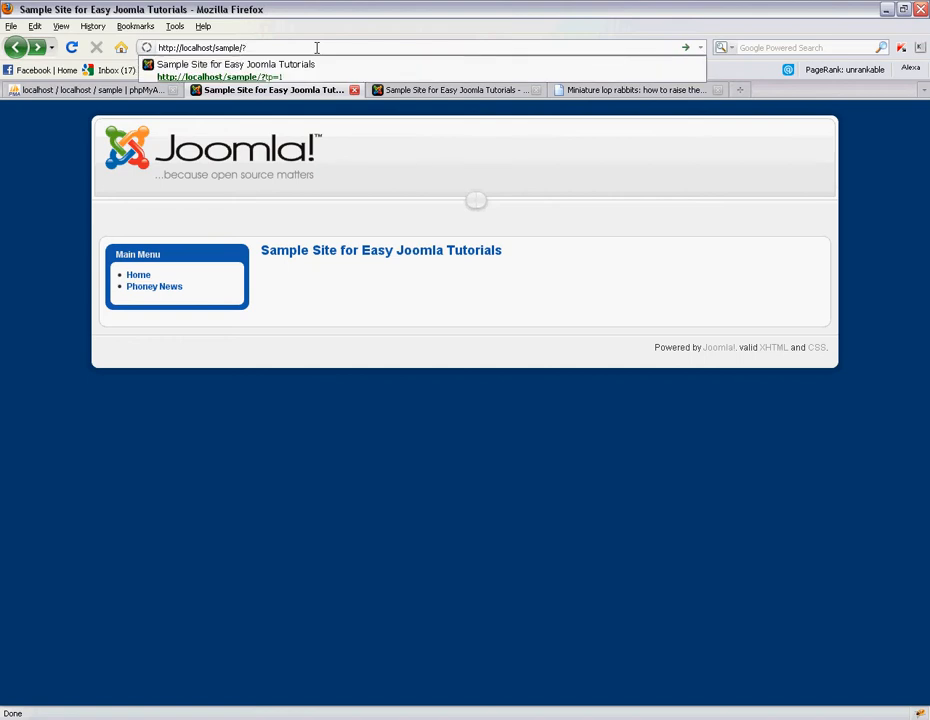
pyautogui.write('p=1')
pyautogui.press('Return')
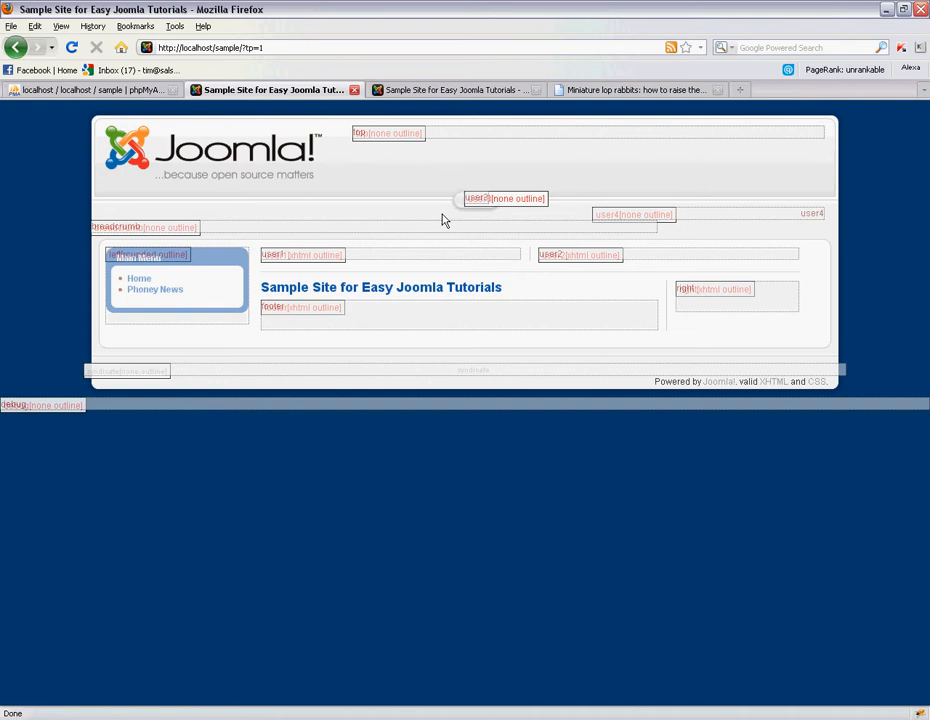
pyautogui.click(17, 47)
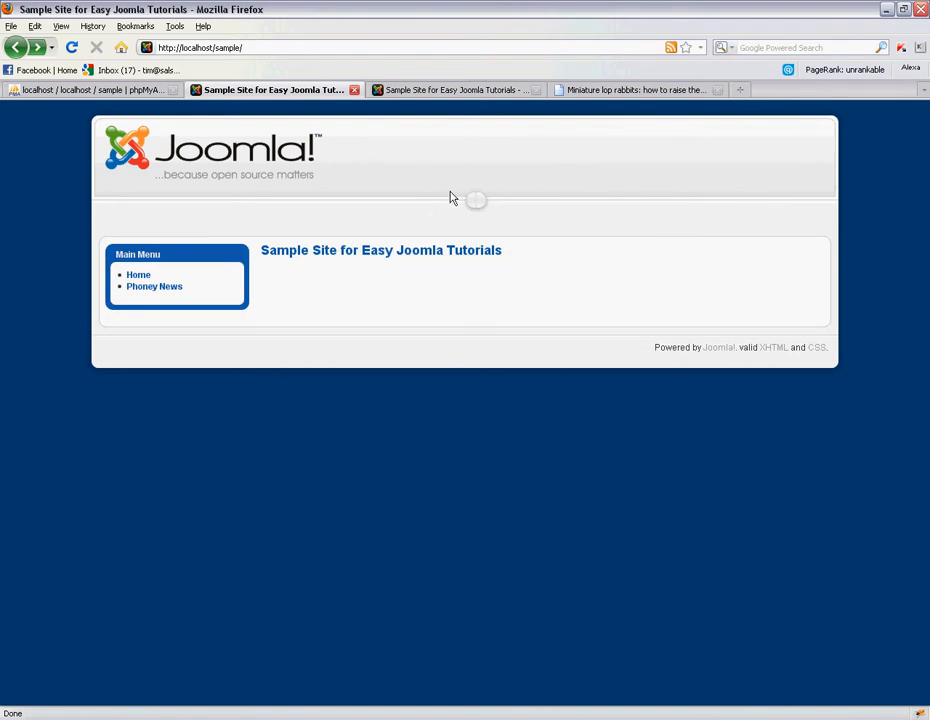
# Open the Module Manager in the sample site's administration back end.
pyautogui.click(427, 93)
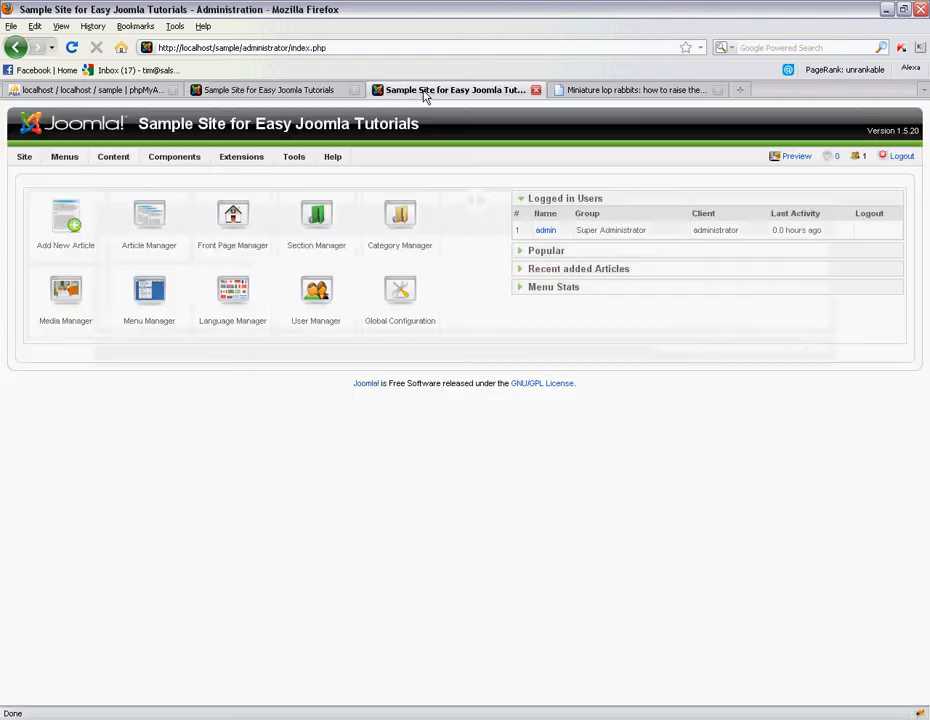
pyautogui.moveTo(191, 162)
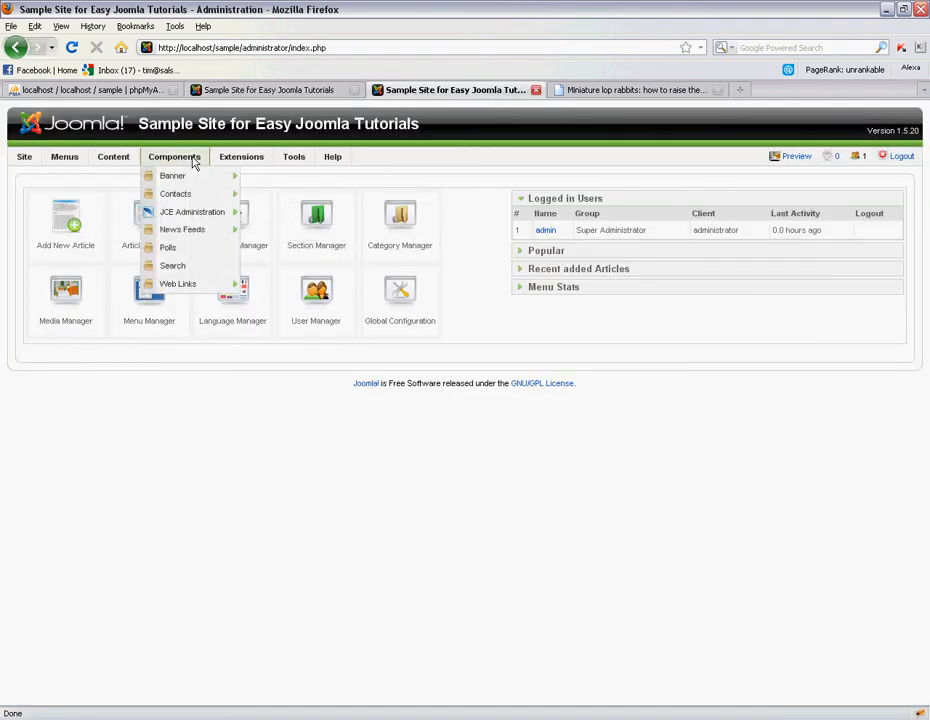
pyautogui.moveTo(241, 160)
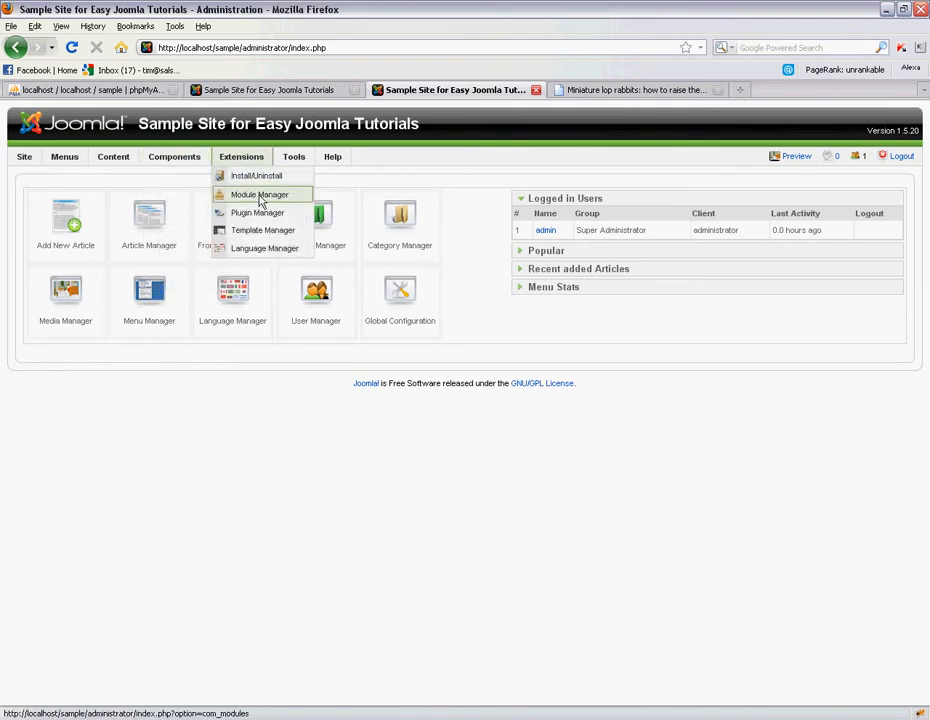
pyautogui.click(260, 195)
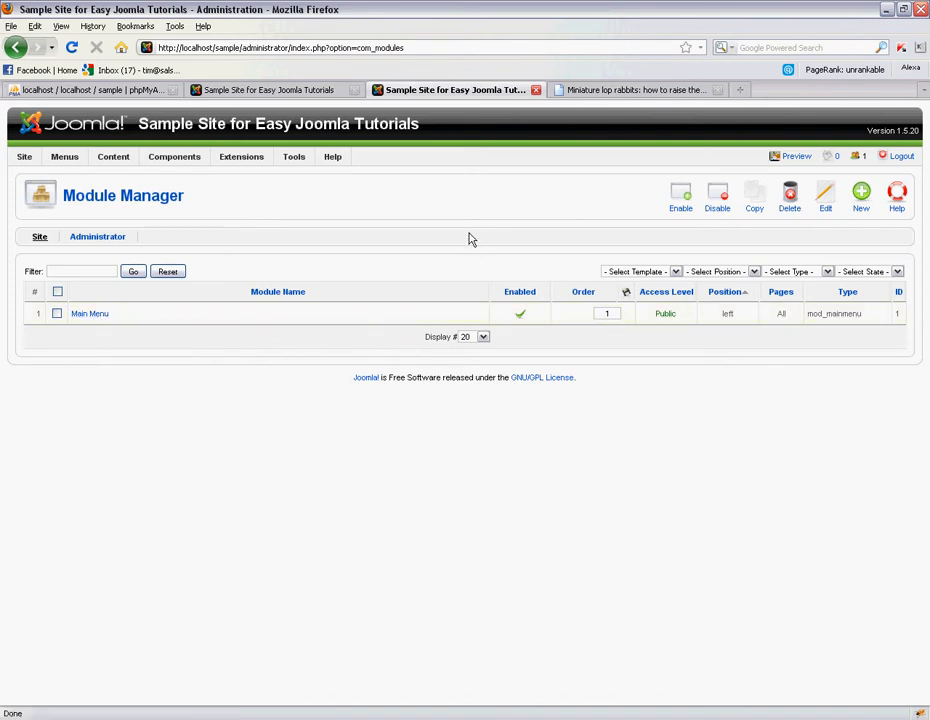
# Check the front-end page for existing modules and create a new module of the Custom HTML type.
pyautogui.click(285, 89)
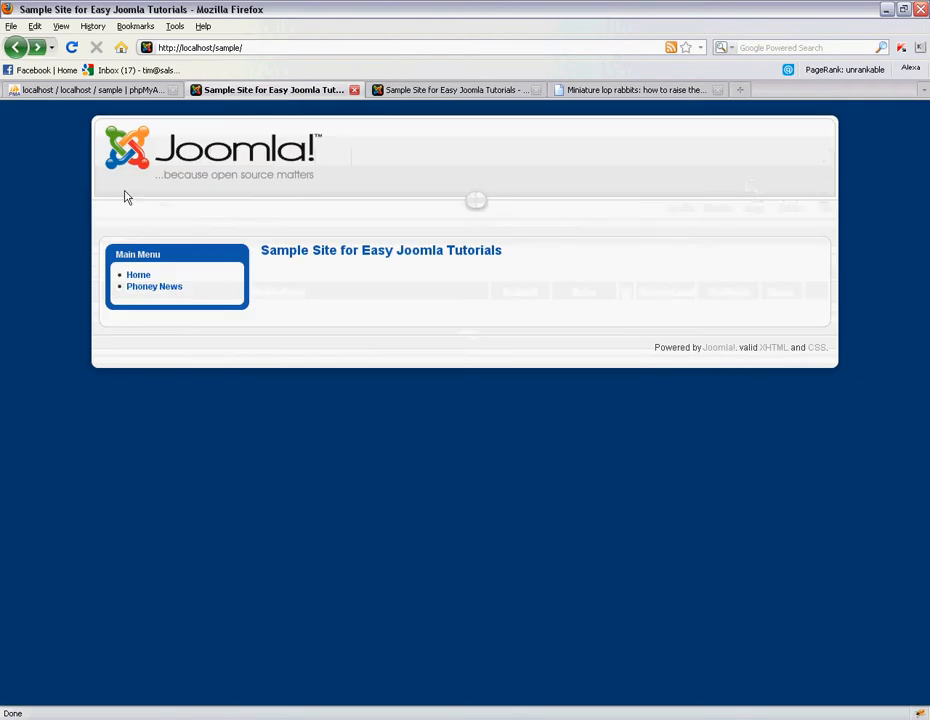
pyautogui.click(449, 91)
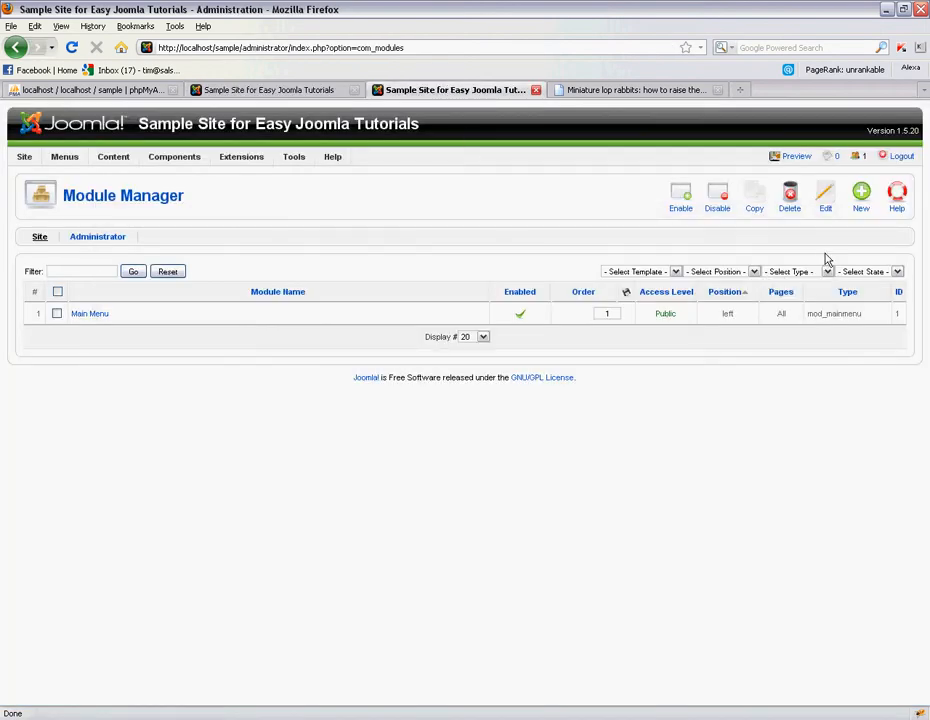
pyautogui.click(861, 206)
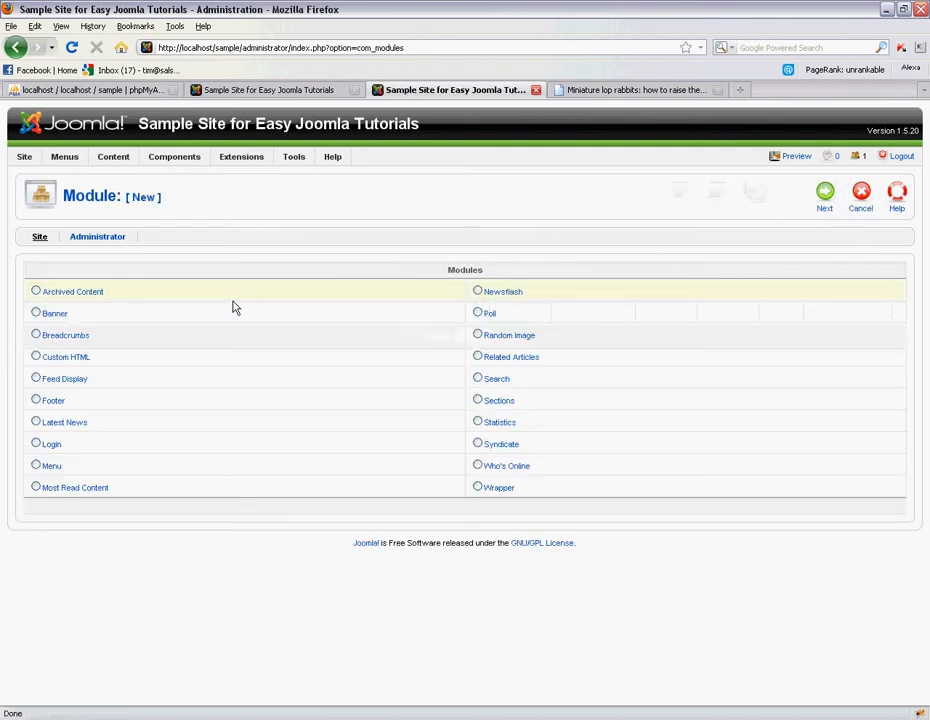
pyautogui.click(70, 360)
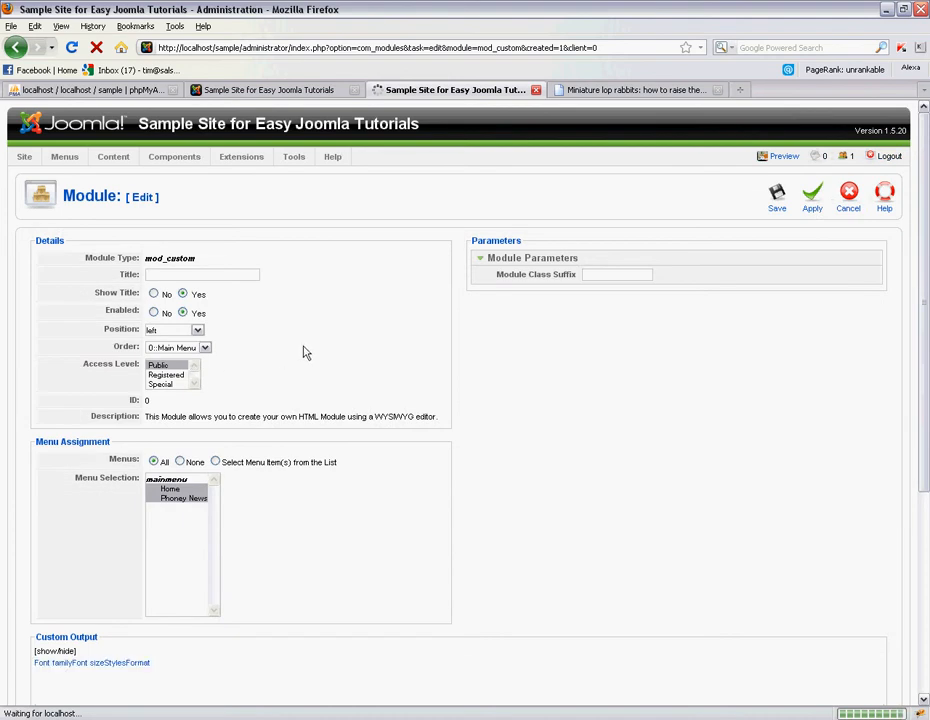
# Look over the new module's form and enter "Test Module" as its title.
pyautogui.scroll(-6, 315, 350)
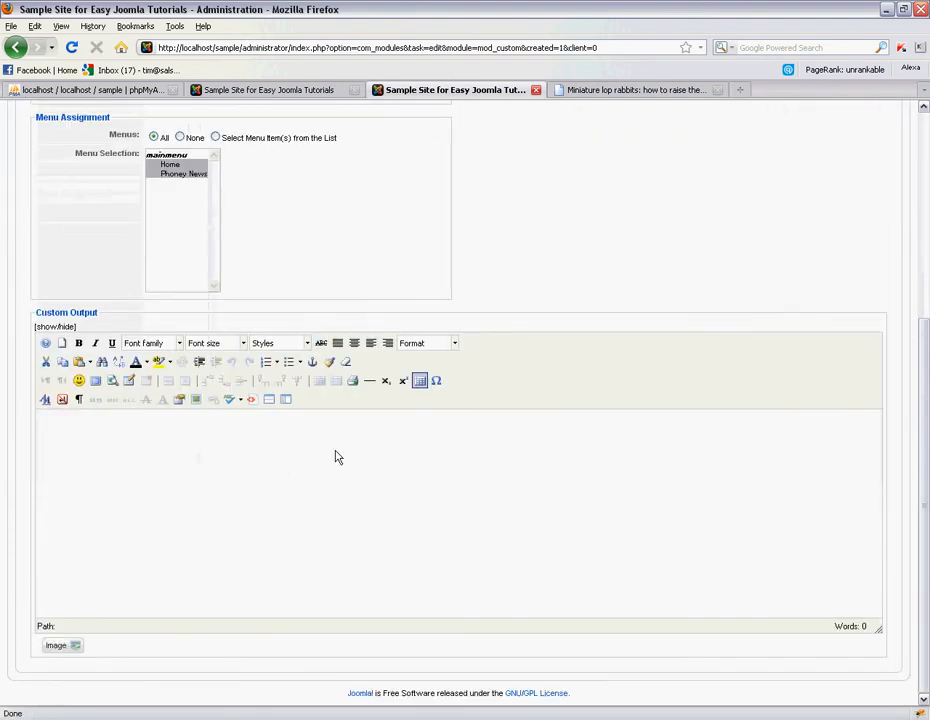
pyautogui.scroll(5, 345, 444)
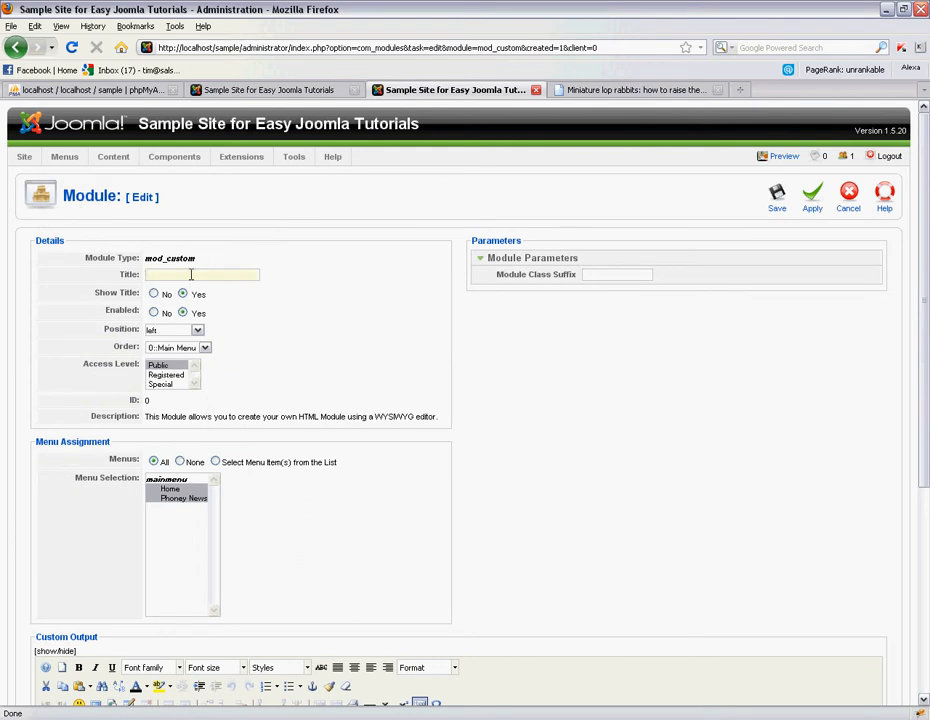
pyautogui.write('T')
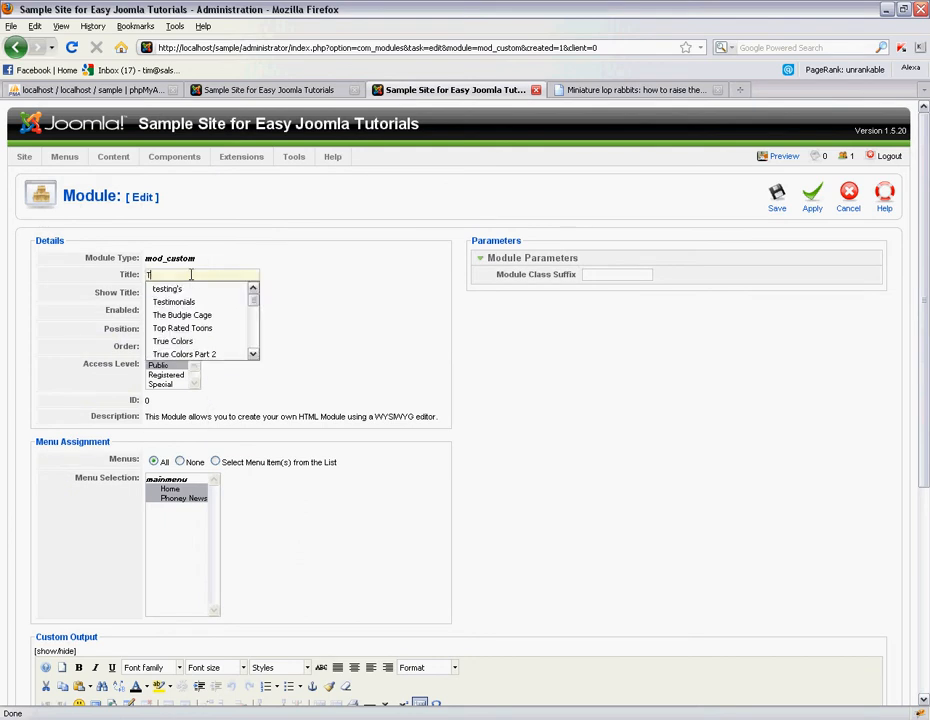
pyautogui.write('est Module')
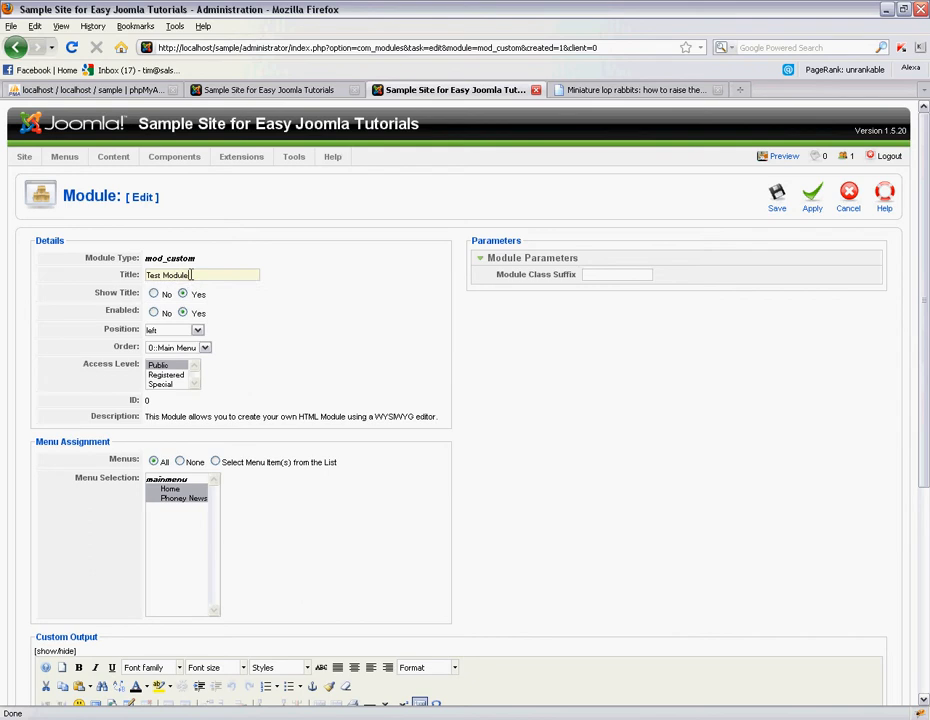
# Check the available module positions on the front-end page by adding ?tp=1 to the localhost/sample/ address.
pyautogui.click(199, 334)
pyautogui.click(240, 328)
pyautogui.click(280, 90)
pyautogui.click(285, 47)
pyautogui.click(291, 48)
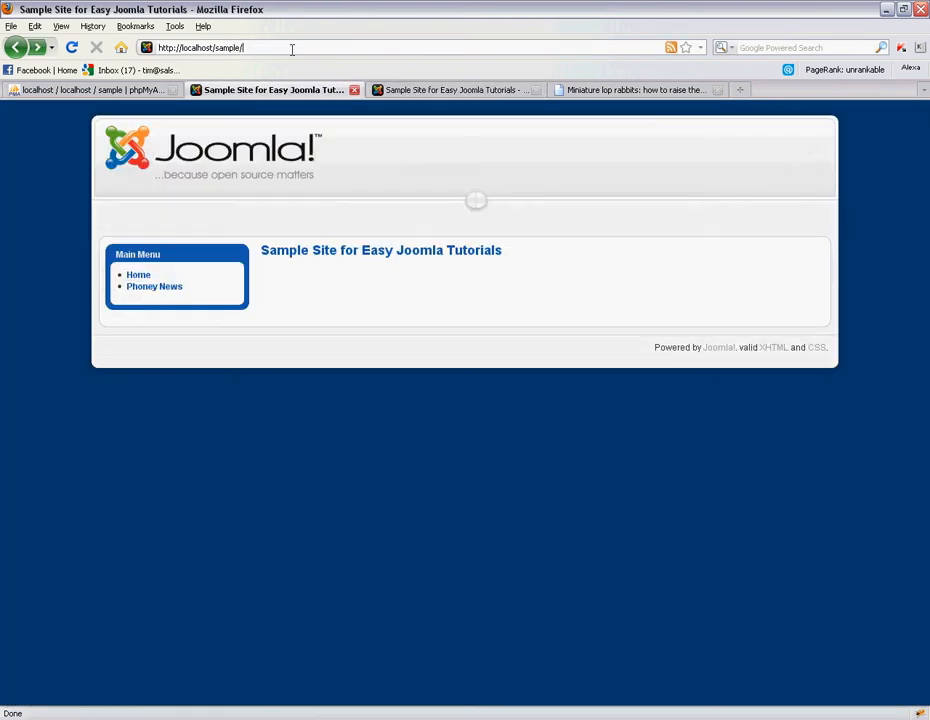
pyautogui.write('?tp=1')
pyautogui.press('Return')
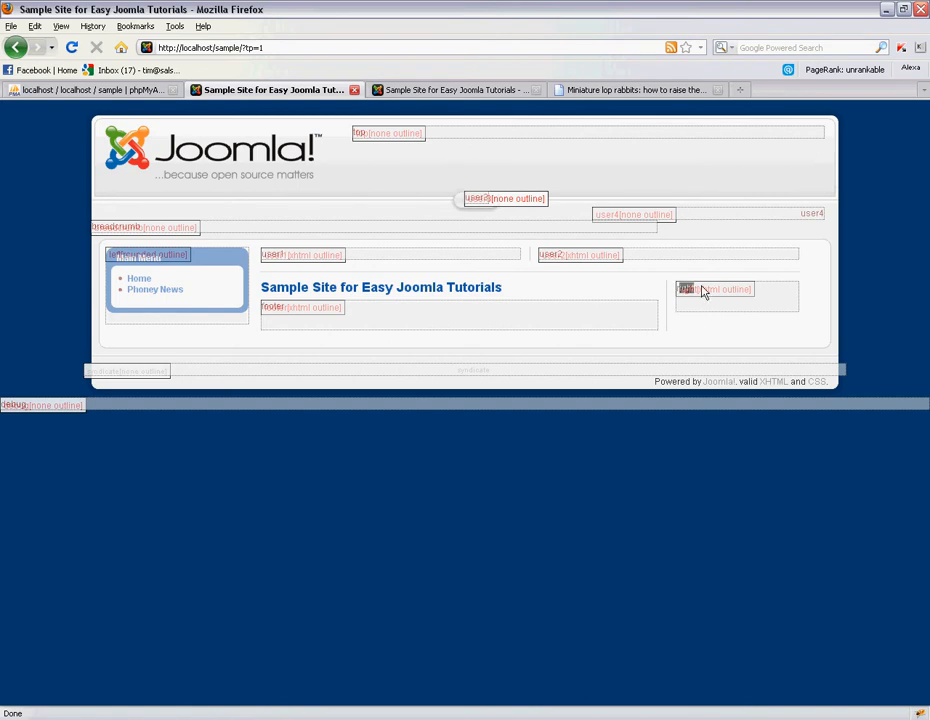
# Return to the Test Module form in the administration and set the module's position to right.
pyautogui.click(525, 90)
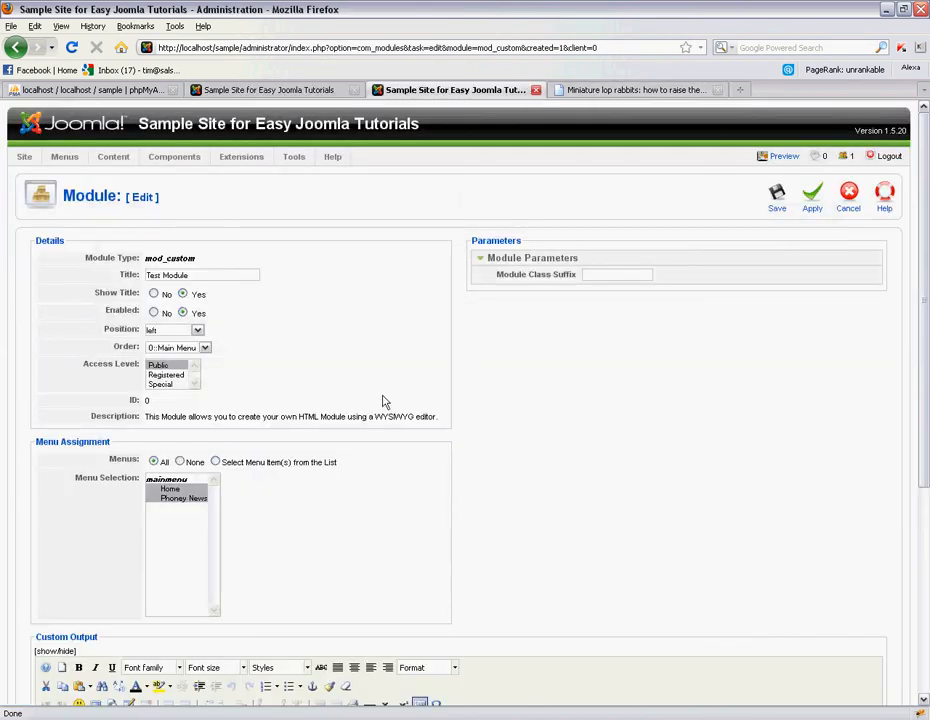
pyautogui.click(198, 331)
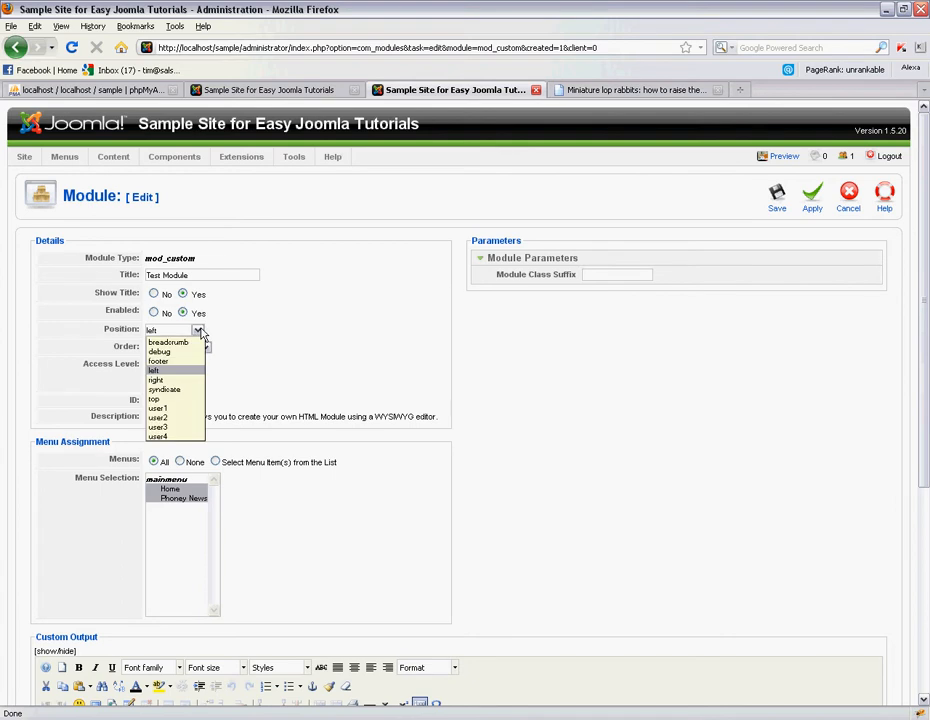
pyautogui.click(175, 382)
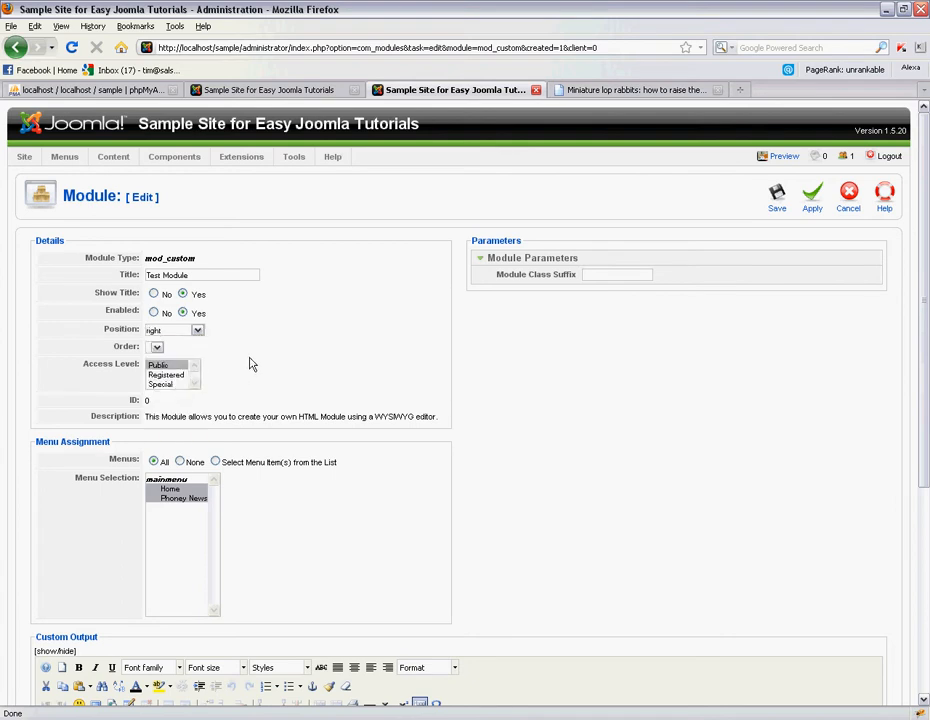
# Assign the module to selected menu items from the list, with only Home chosen.
pyautogui.scroll(-2, 183, 500)
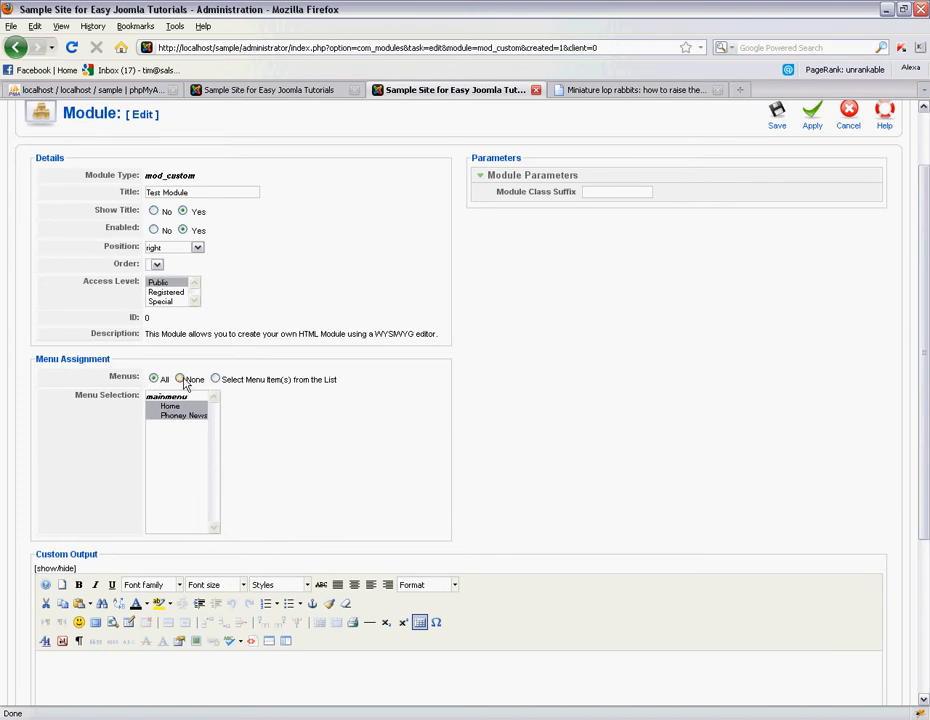
pyautogui.click(180, 379)
pyautogui.click(215, 380)
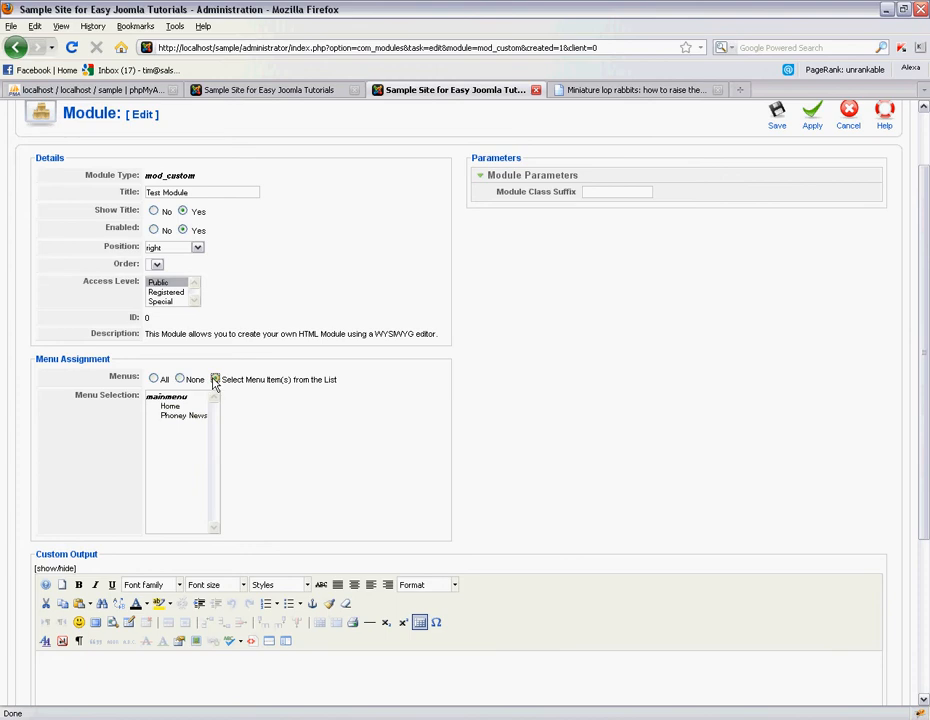
pyautogui.click(171, 408)
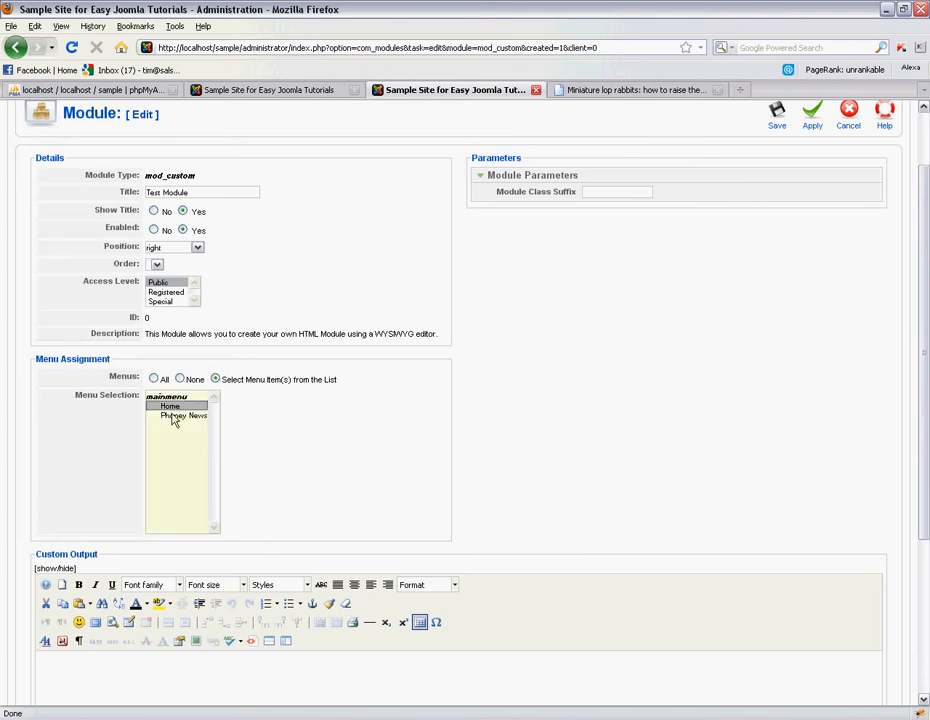
pyautogui.click(172, 416)
pyautogui.keyDown('ctrl'); pyautogui.click(166, 405); pyautogui.keyUp('ctrl')
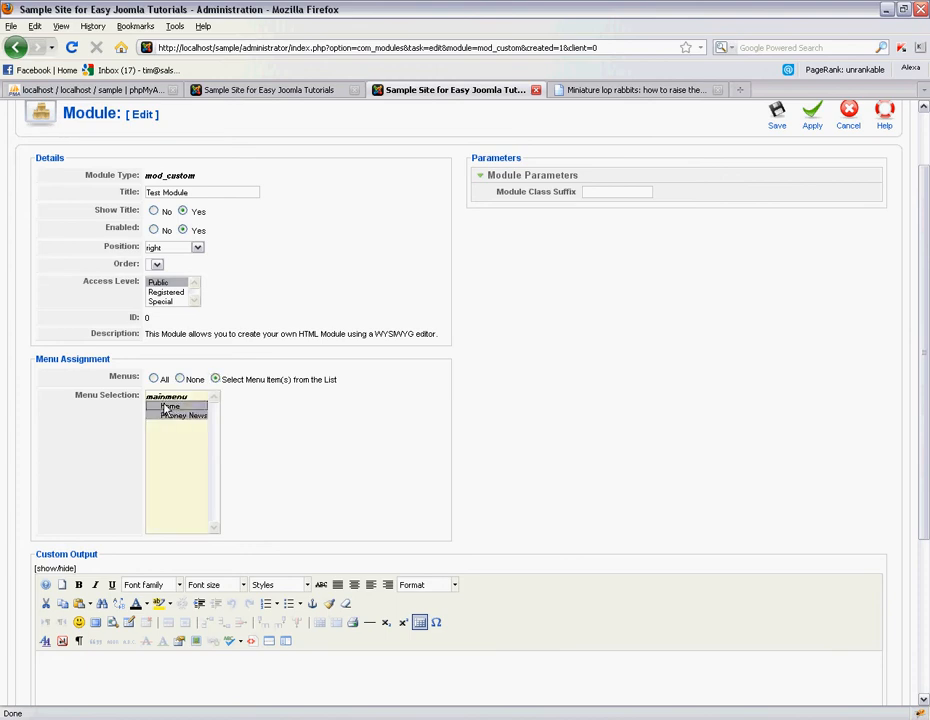
pyautogui.keyDown('ctrl'); pyautogui.click(175, 416); pyautogui.keyUp('ctrl')
pyautogui.keyDown('ctrl'); pyautogui.click(167, 407); pyautogui.keyUp('ctrl')
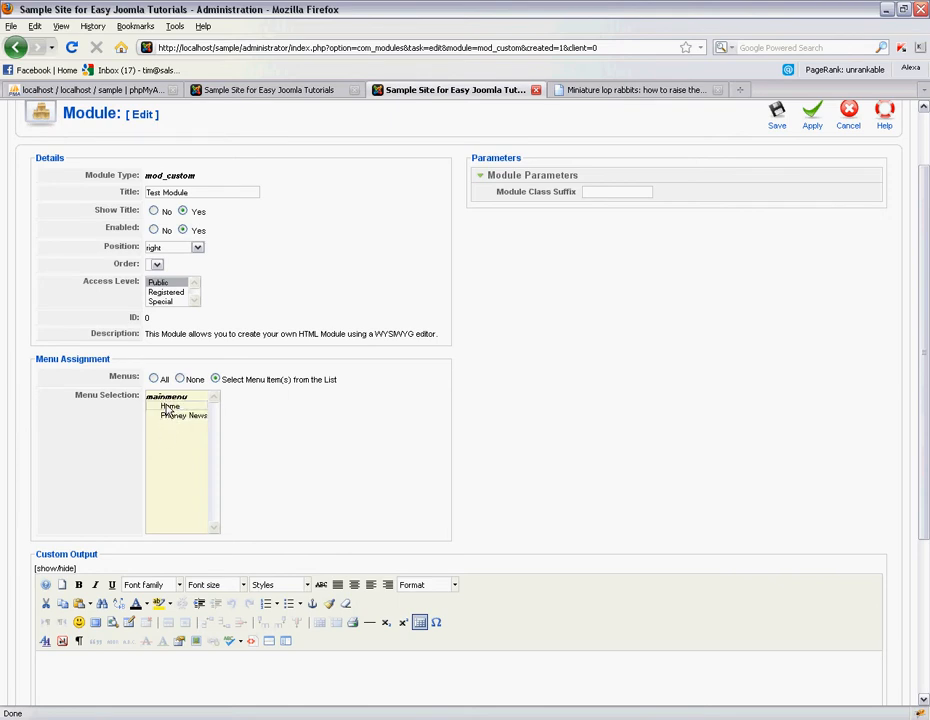
pyautogui.keyDown('ctrl'); pyautogui.click(167, 407); pyautogui.keyUp('ctrl')
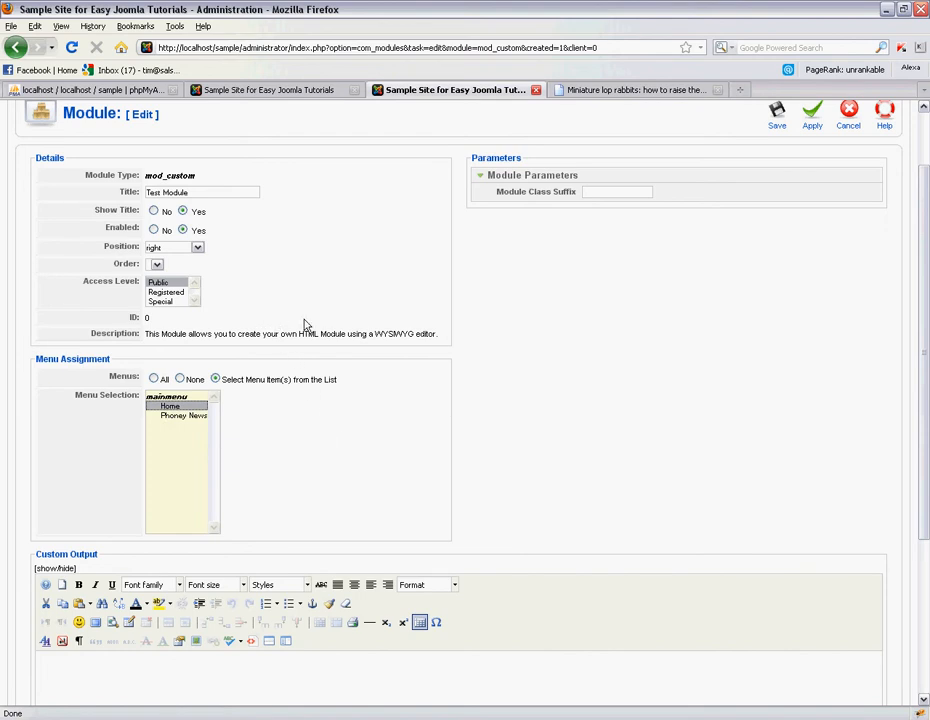
# Enter "Here is some example module content." as the module's custom output.
pyautogui.scroll(-4, 305, 325)
pyautogui.click(293, 469)
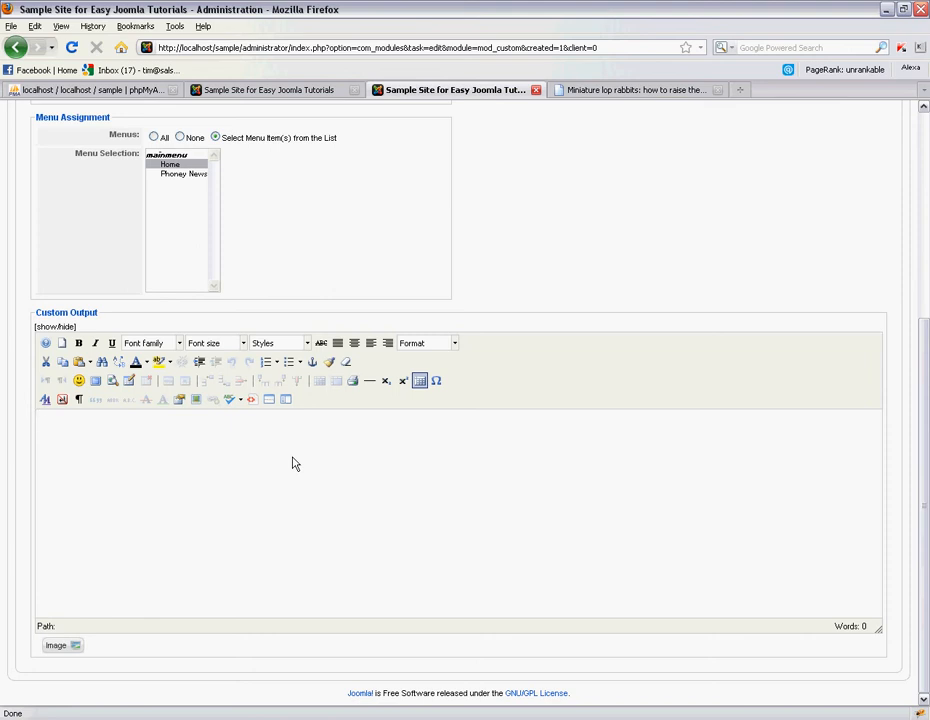
pyautogui.write('Here is some example module content.')
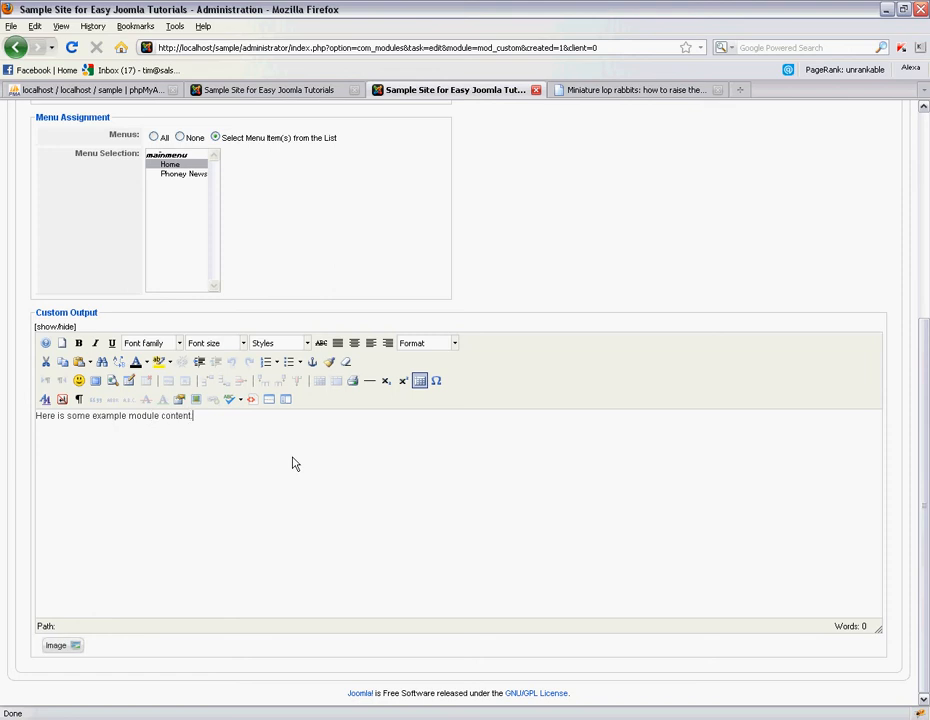
# Insert the image clock.jpg after the text in the custom output and apply the module's changes.
pyautogui.click(196, 400)
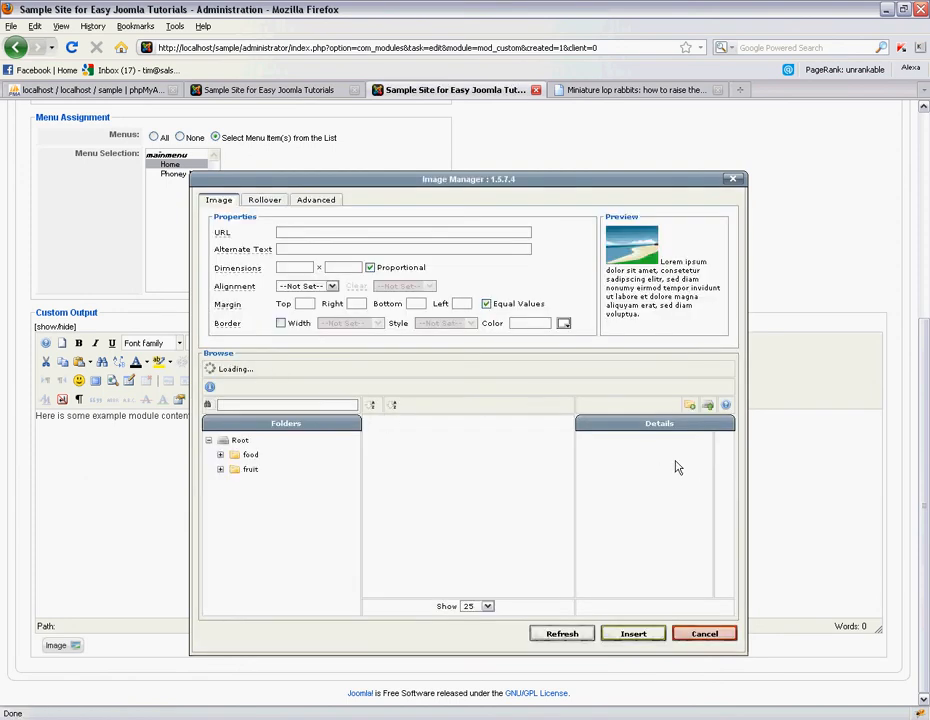
pyautogui.click(401, 472)
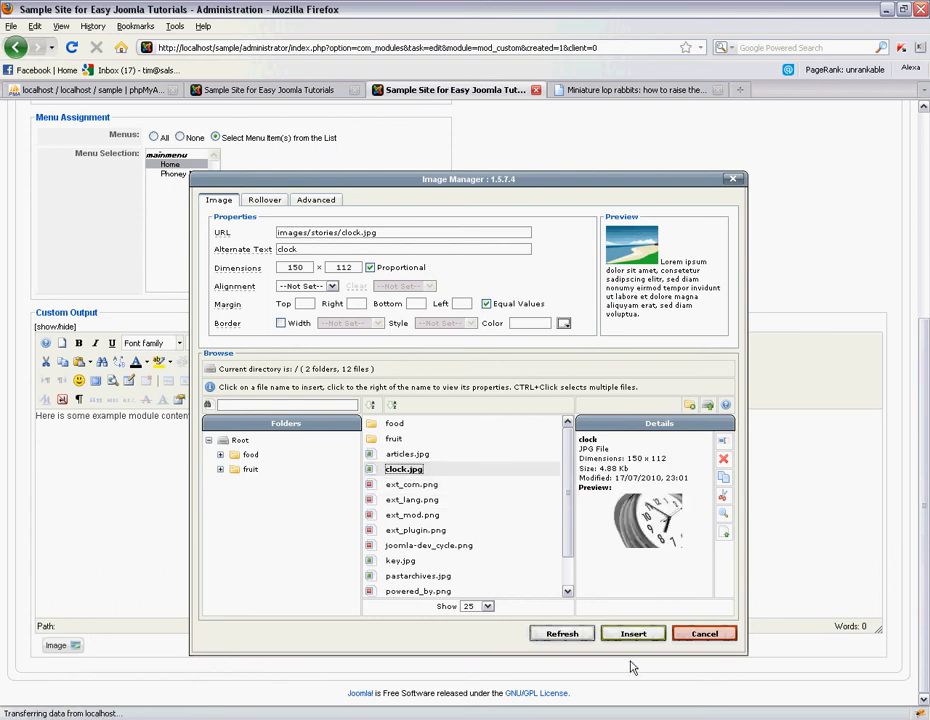
pyautogui.click(621, 634)
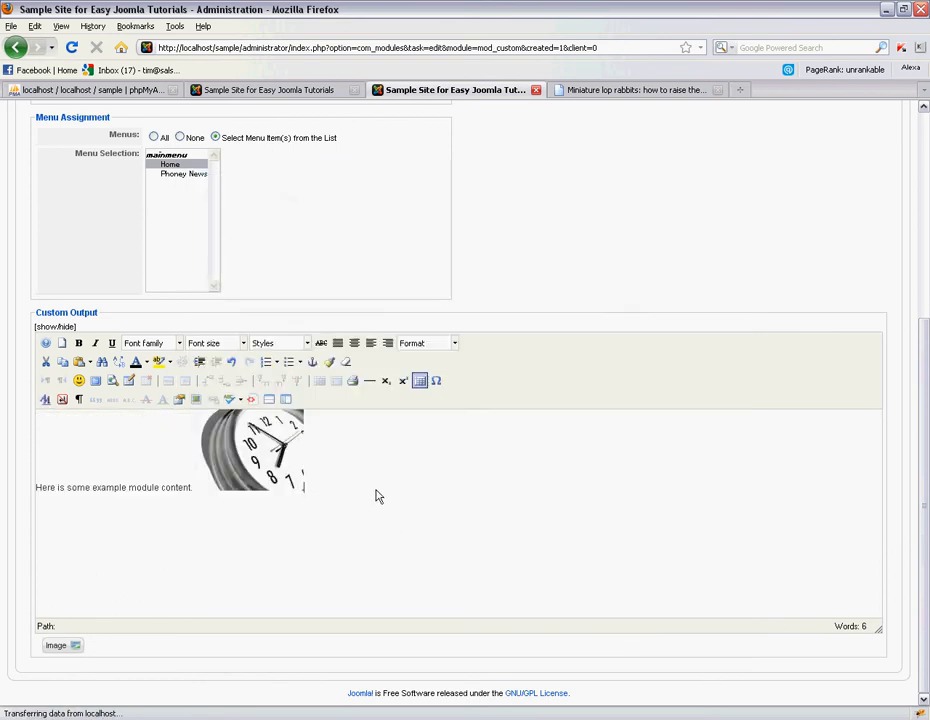
pyautogui.scroll(6, 380, 498)
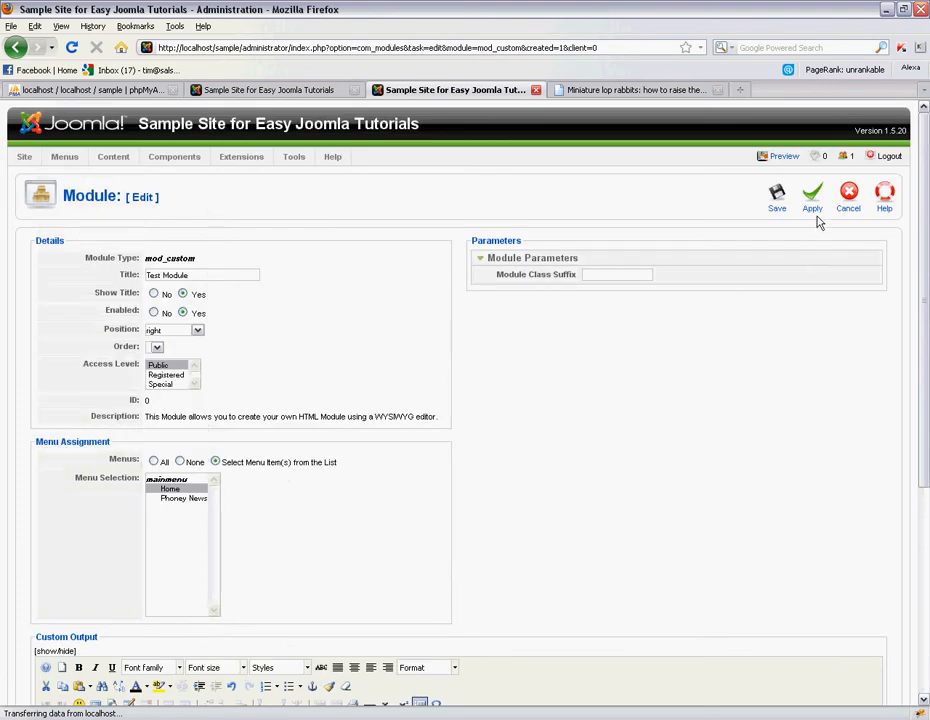
pyautogui.click(815, 210)
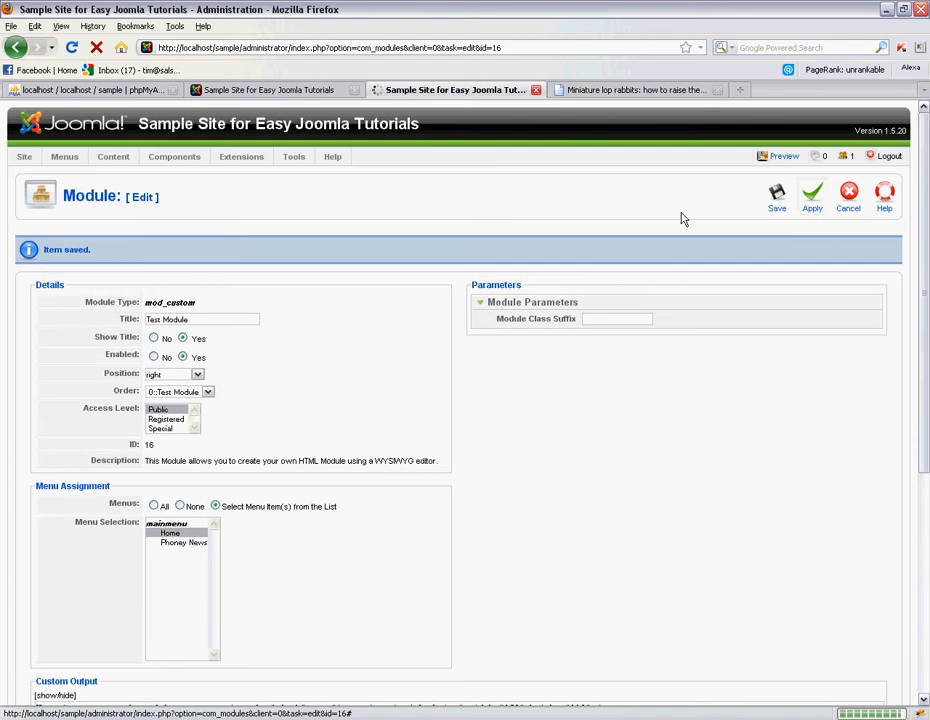
pyautogui.click(262, 90)
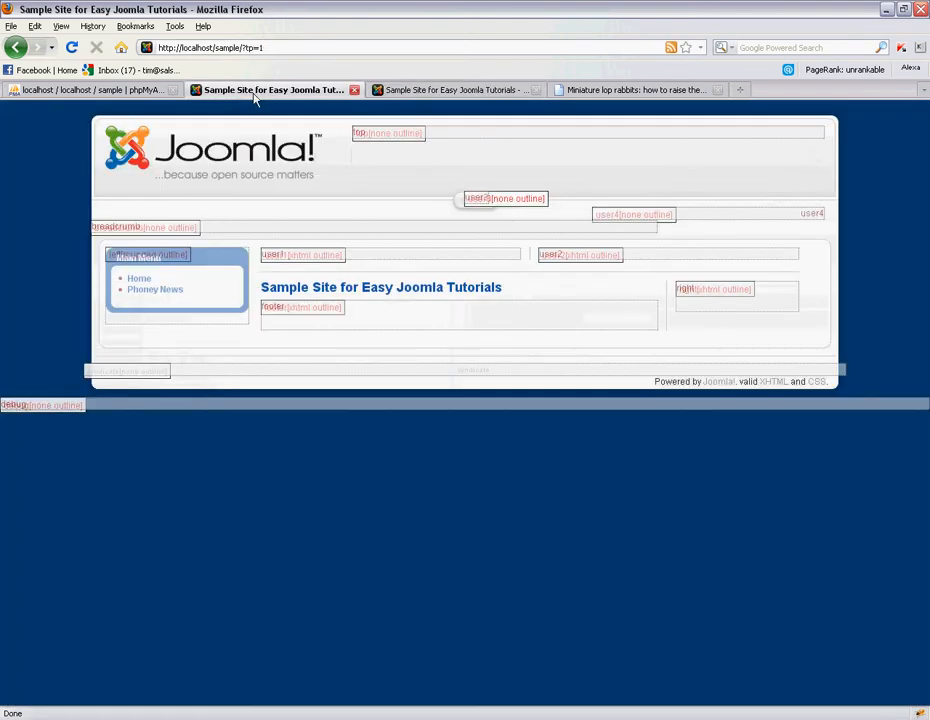
pyautogui.moveTo(247, 43); pyautogui.dragTo(343, 42)
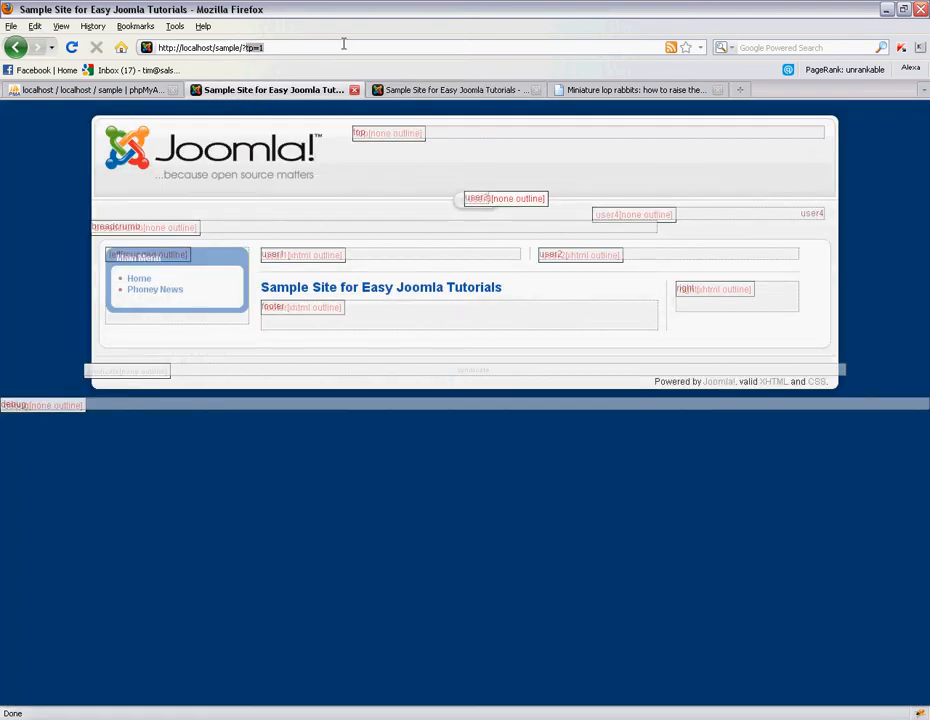
pyautogui.press('BackSpace')
pyautogui.press('Return')
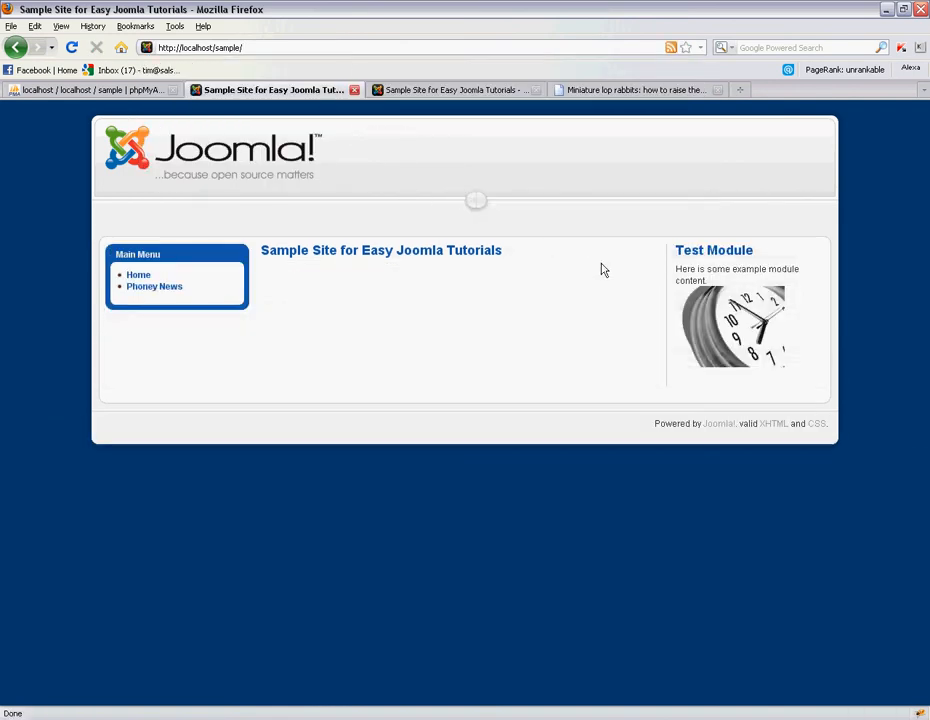
# Examine the Test Module on the Home page, open Phoney News to compare its module display, and return to Home.
pyautogui.moveTo(676, 251); pyautogui.dragTo(810, 336)
pyautogui.click(810, 347)
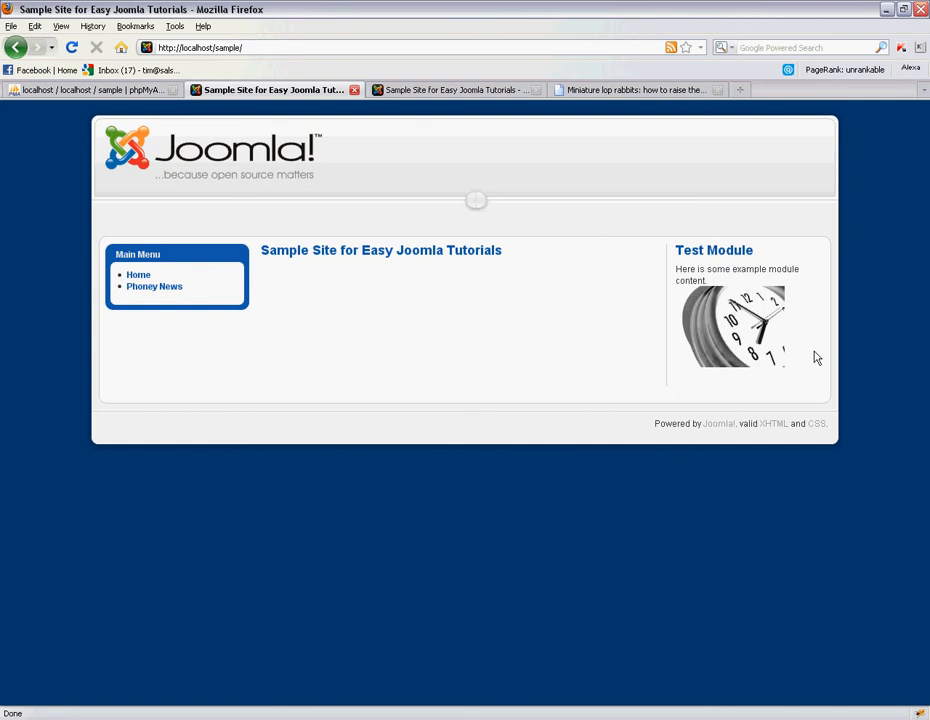
pyautogui.click(155, 287)
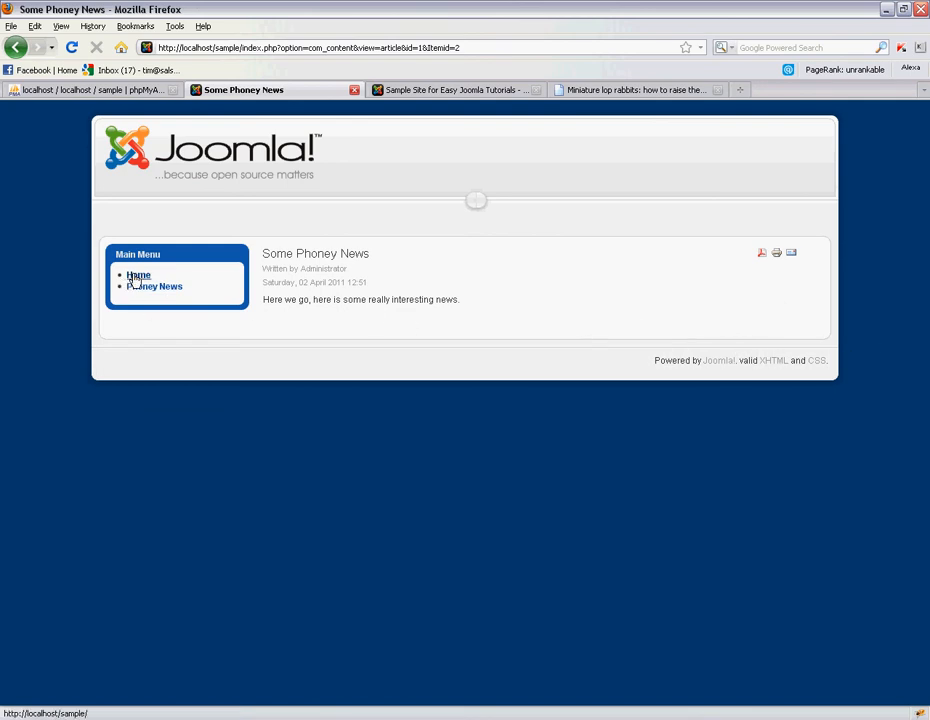
pyautogui.click(136, 278)
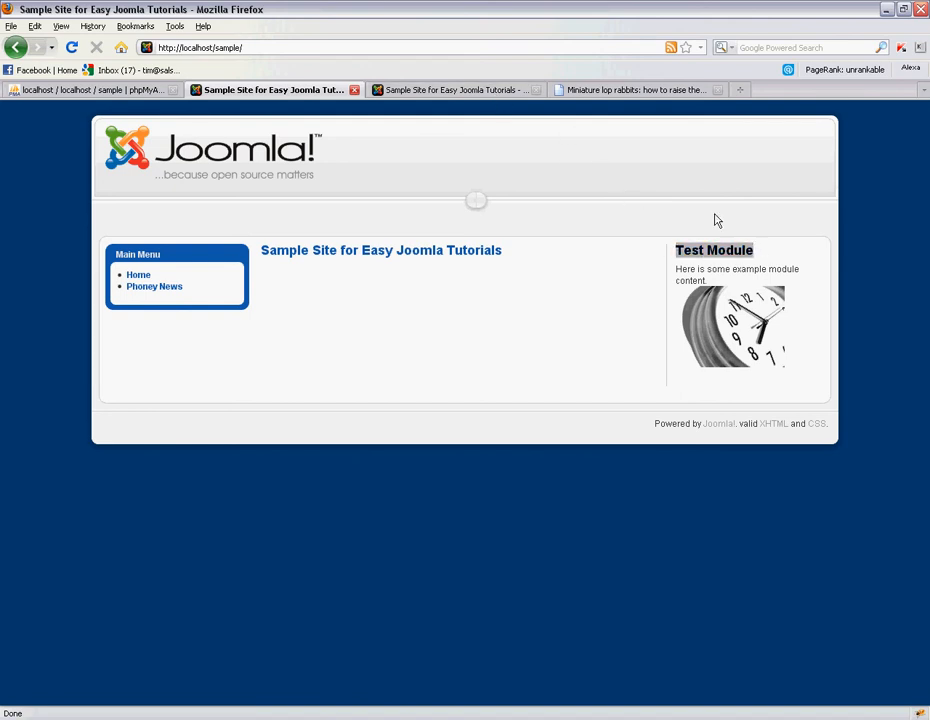
# Return to the Test Module form in the administration, set Show Title to No, and apply the change.
pyautogui.click(470, 90)
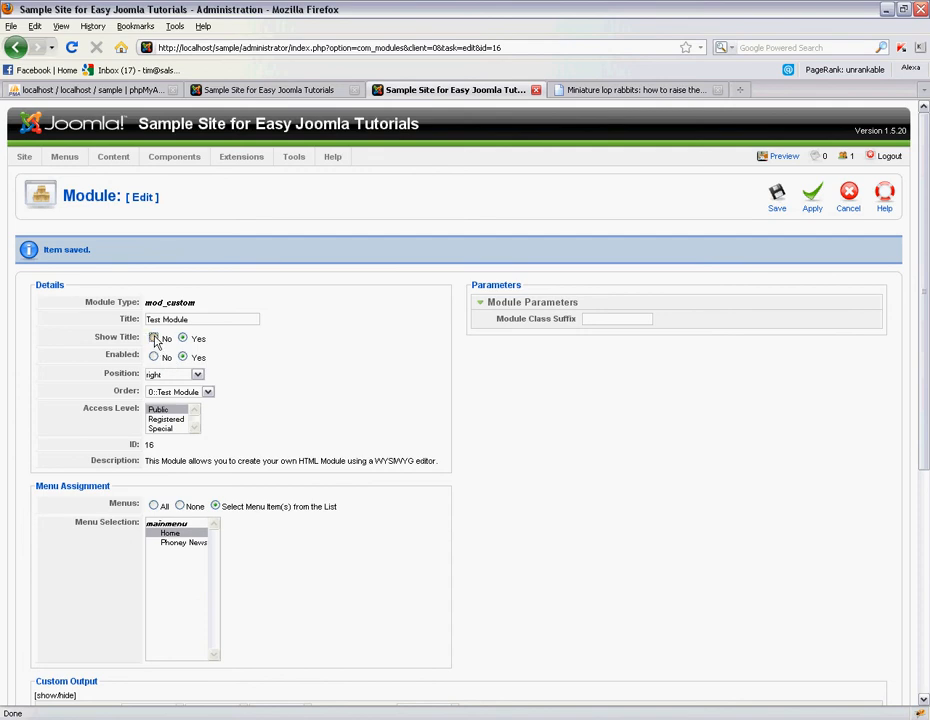
pyautogui.click(812, 198)
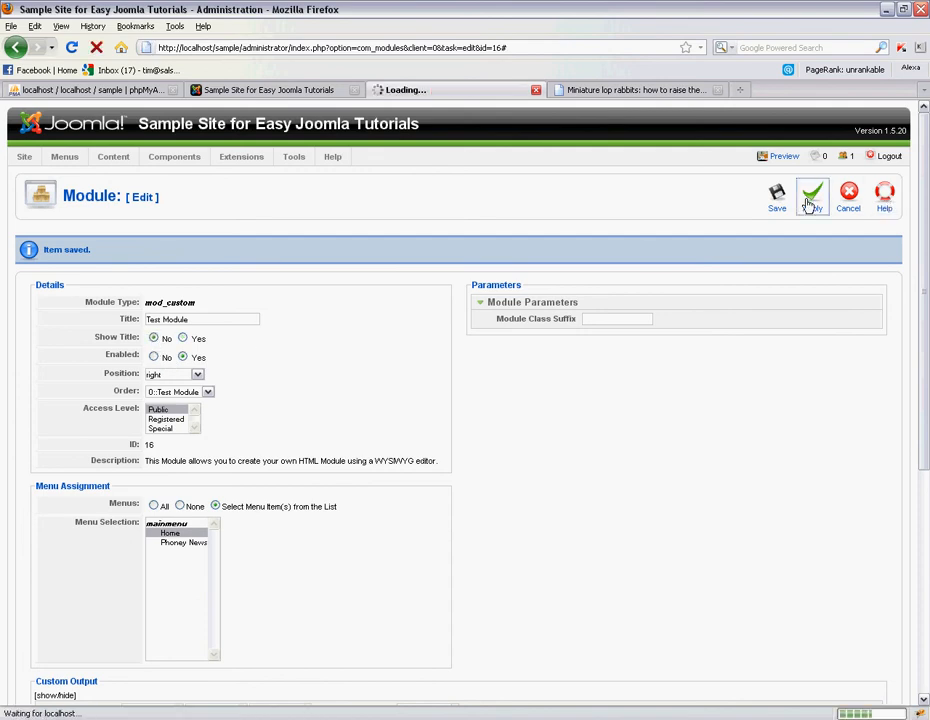
# Reload the front-end Home page and compare the module's display with its settings in the administration.
pyautogui.click(282, 92)
pyautogui.click(72, 48)
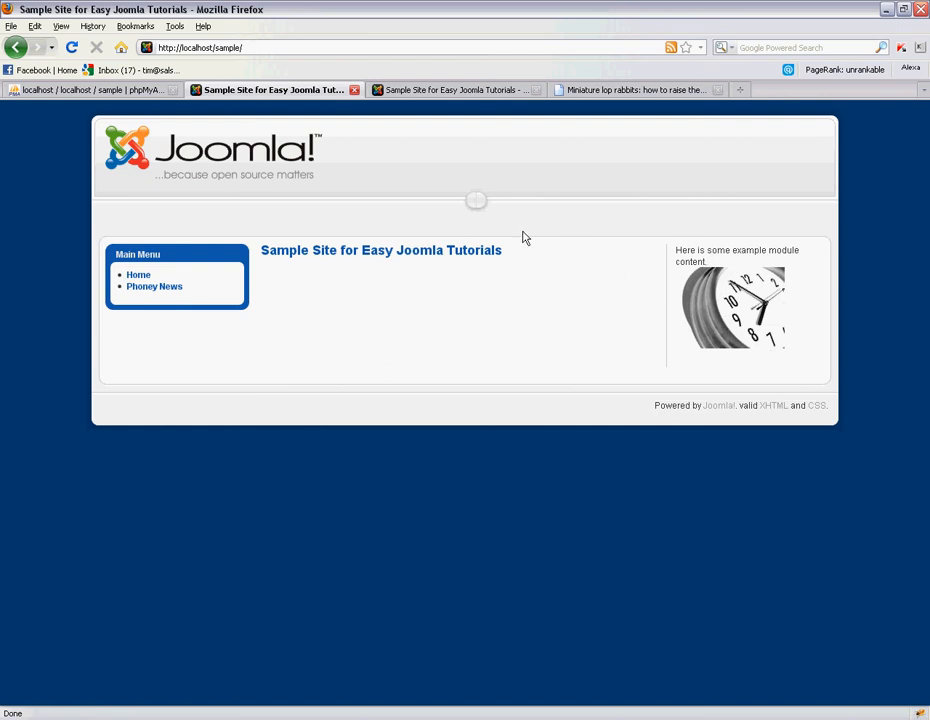
pyautogui.click(446, 90)
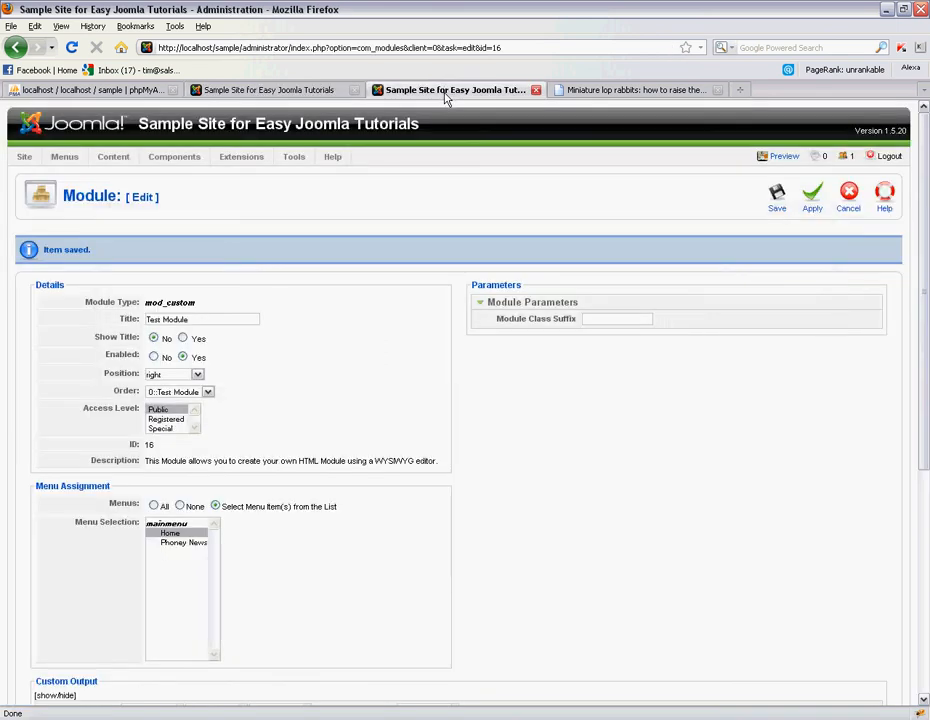
pyautogui.click(298, 91)
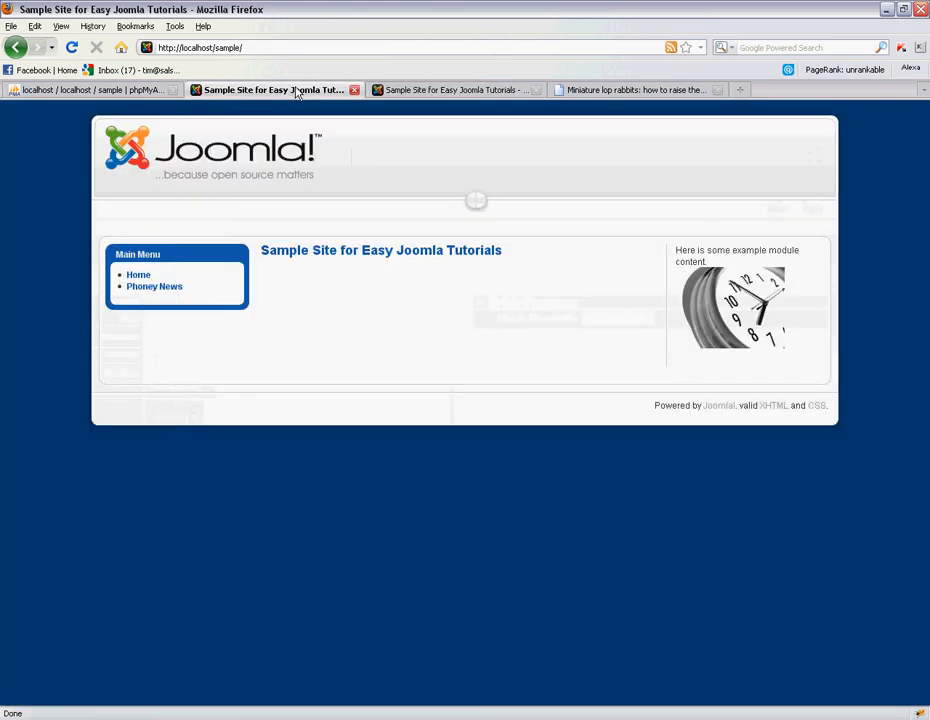